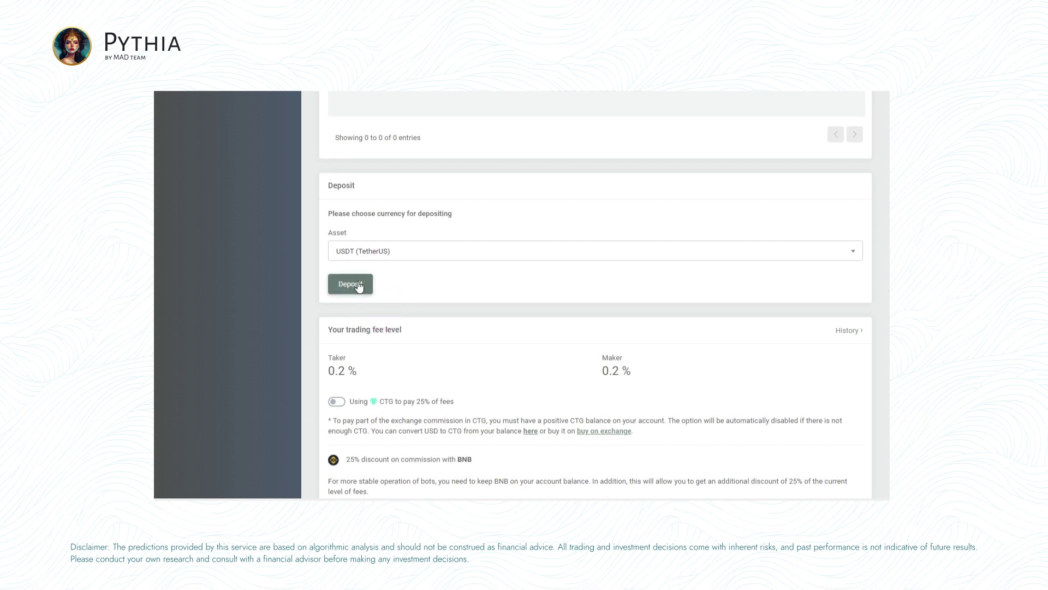
Copy the Tron (TRC20) USDT deposit address from the Deposit page.
click(356, 285)
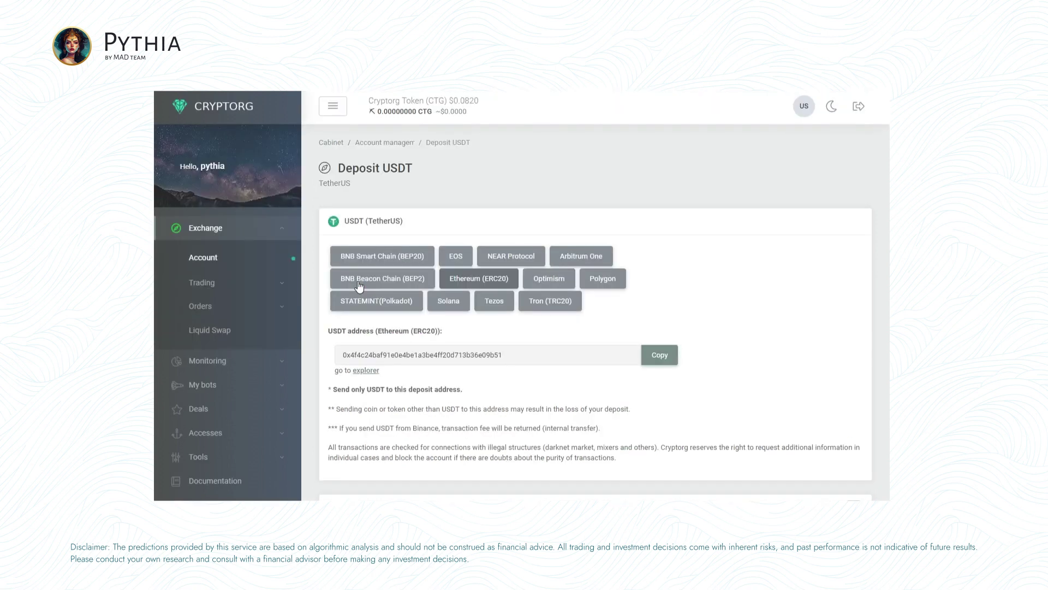
click(551, 301)
click(659, 356)
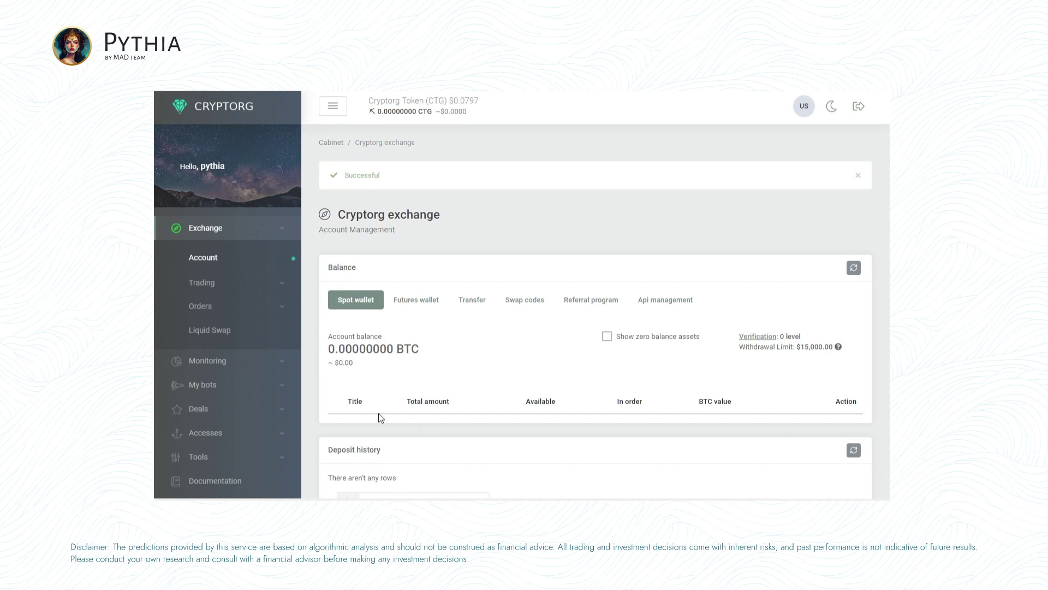
Open the futures account from the Futures wallet, verified with the PIN and e-mailed code.
click(422, 307)
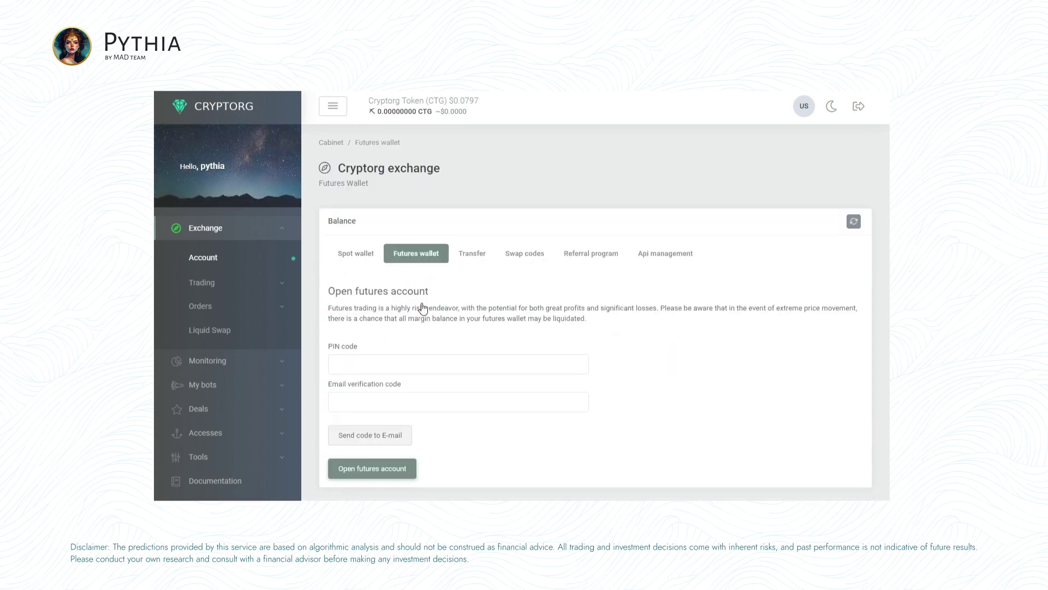
click(385, 364)
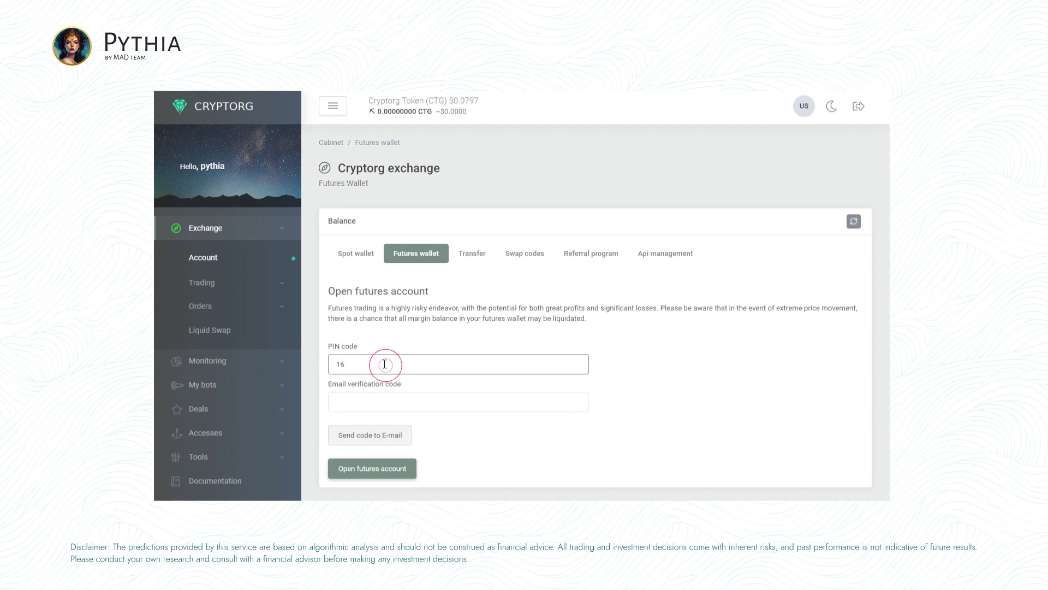
click(373, 400)
click(376, 442)
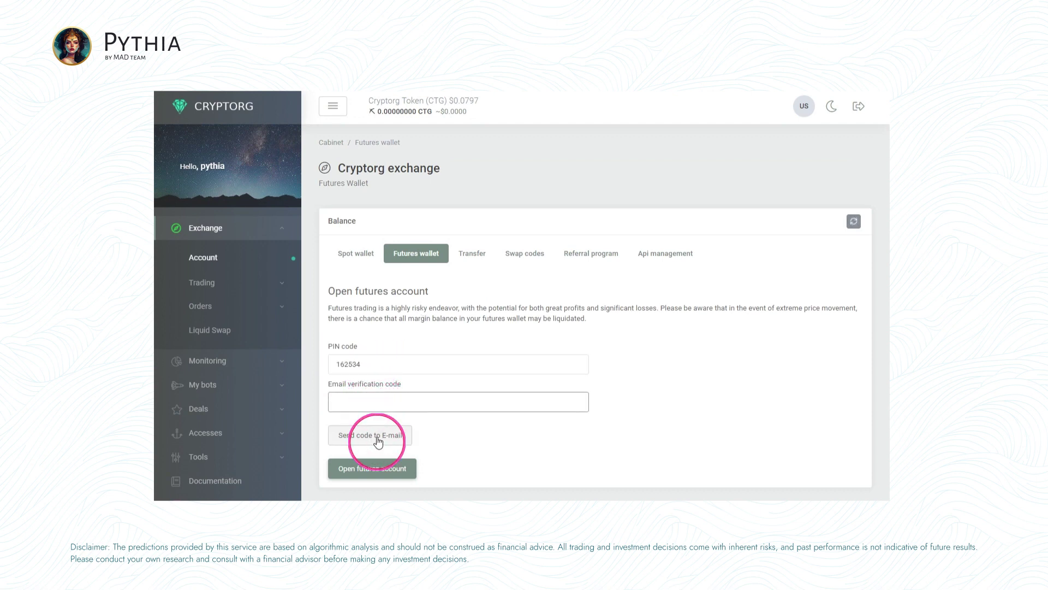
click(358, 403)
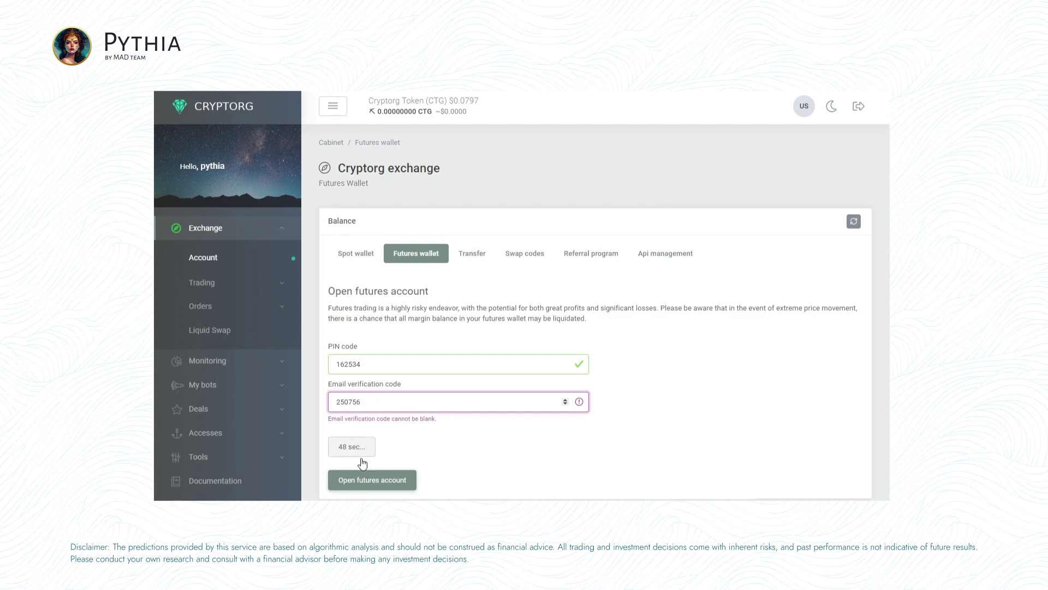
click(364, 480)
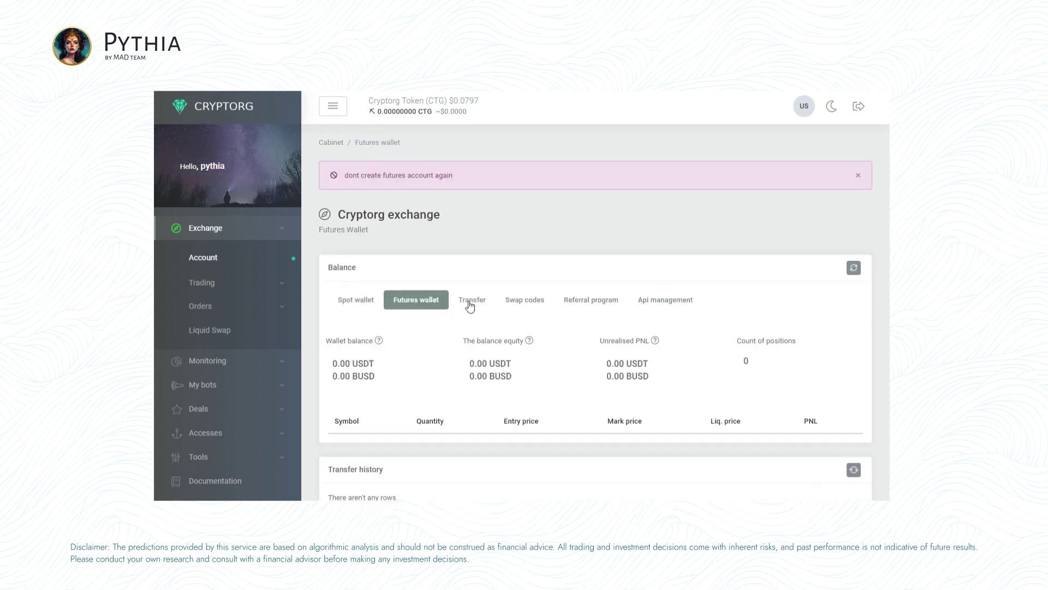
click(471, 305)
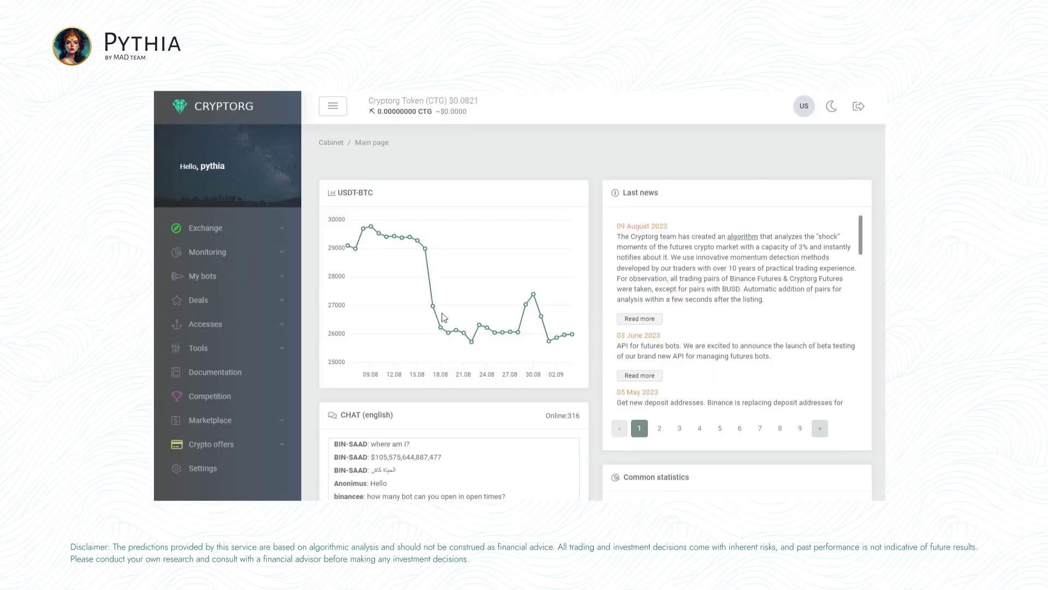
Start a new futures bot under My bots titled 'Pythia Long BTC Demo Bot'.
click(213, 281)
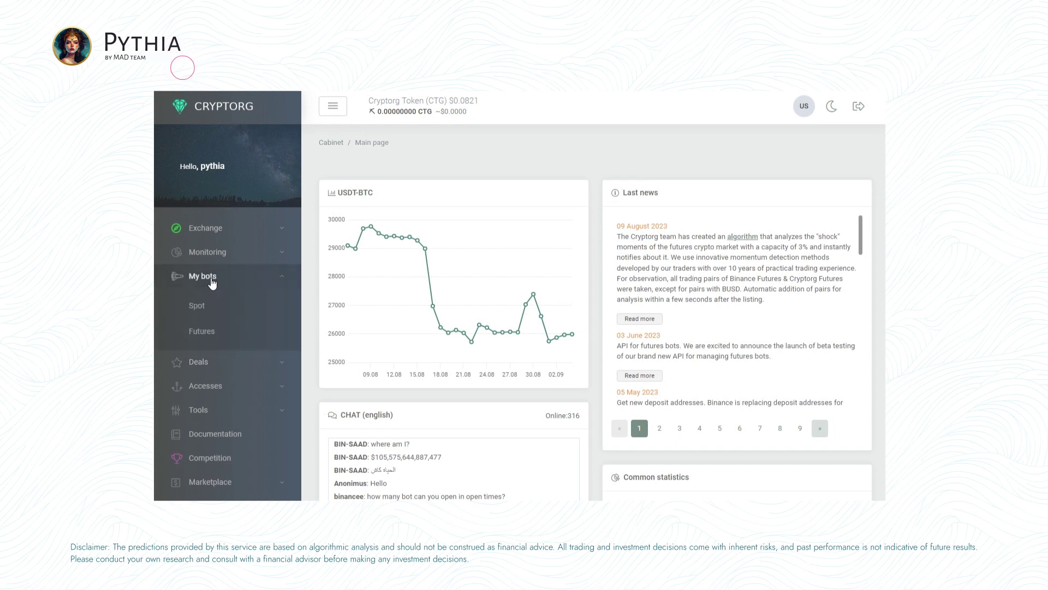
click(215, 334)
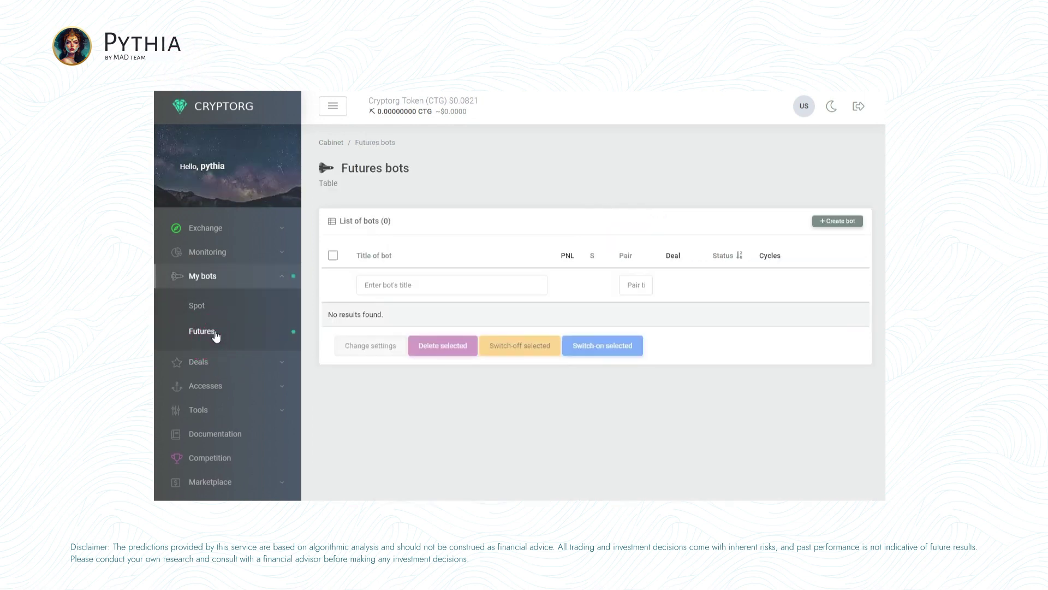
click(843, 222)
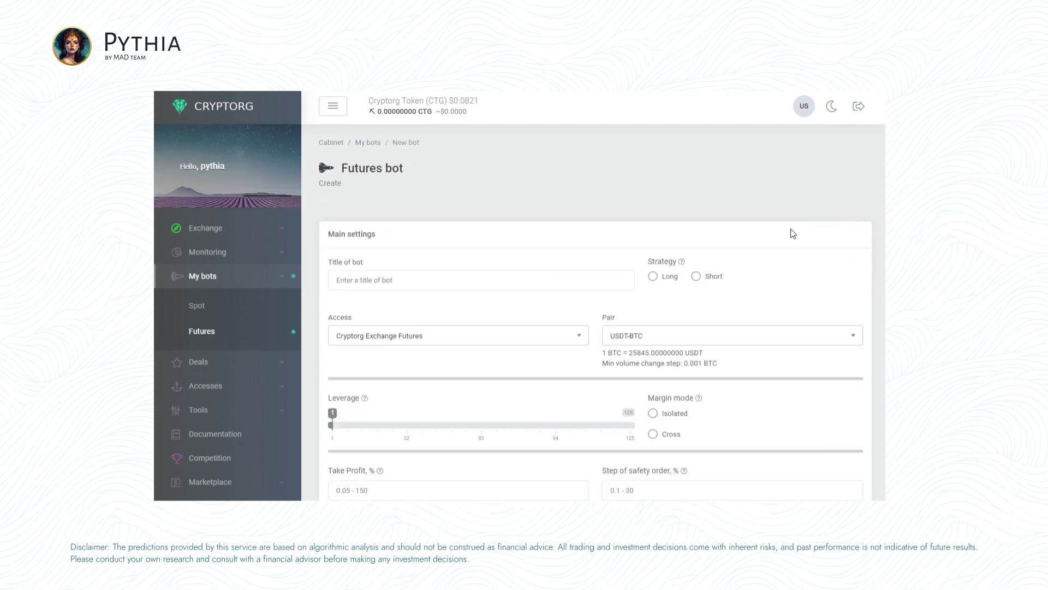
click(392, 279)
text(Pythia)
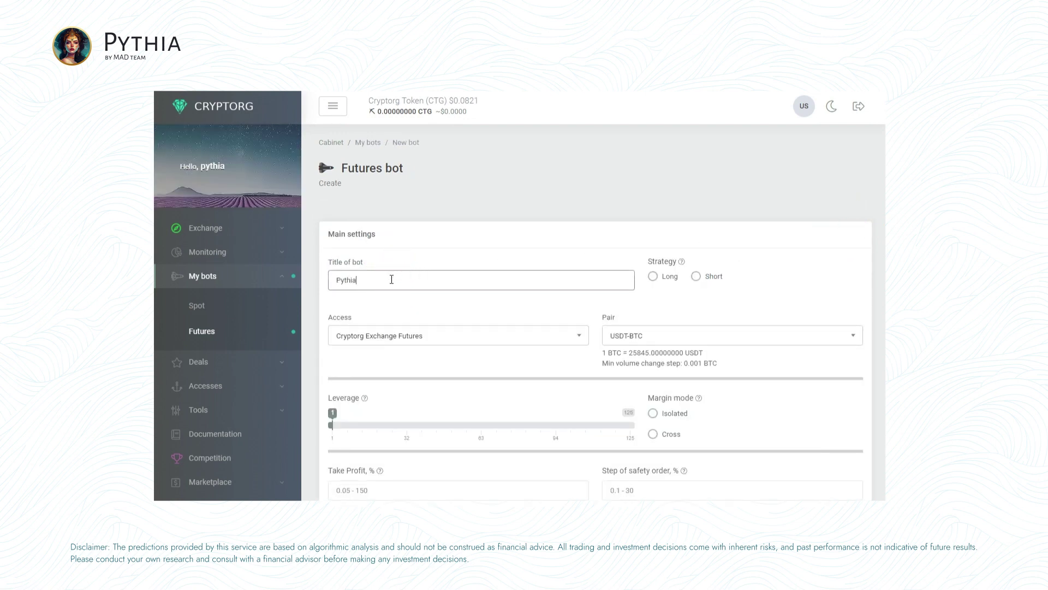
text( Long BTC Demo Bot)
click(773, 280)
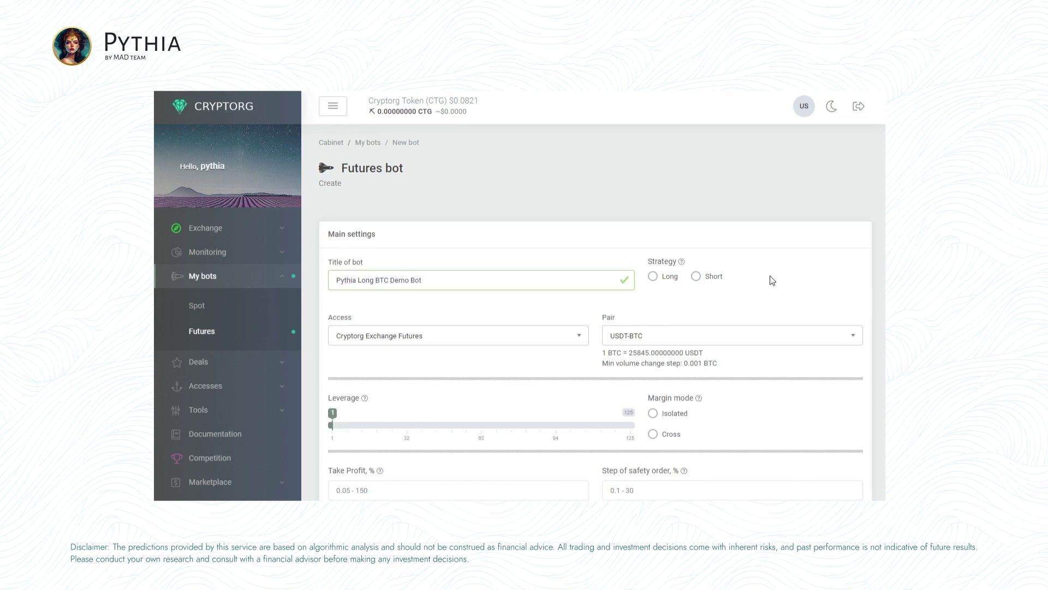
Choose the Long strategy, leverage 1 and Cross margin mode.
click(655, 279)
mouse_move(335, 418)
mouse_down()
mouse_move(633, 420)
mouse_move(323, 414)
mouse_up()
click(654, 435)
Set take profit to 0.5% and safety order step to 0.7%.
scroll(655, 438, down, 4)
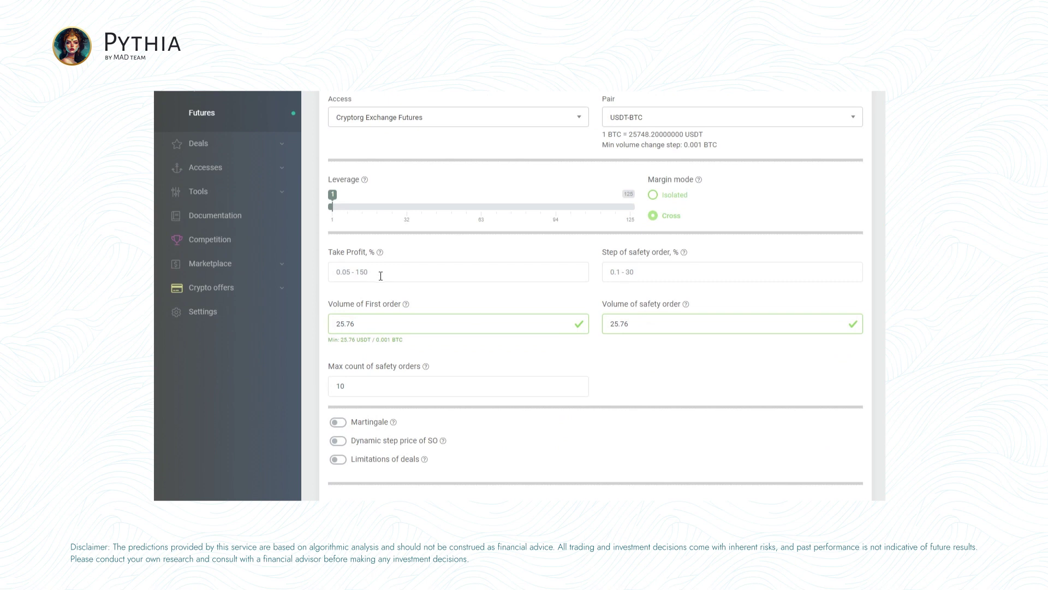
click(380, 276)
text(0.5)
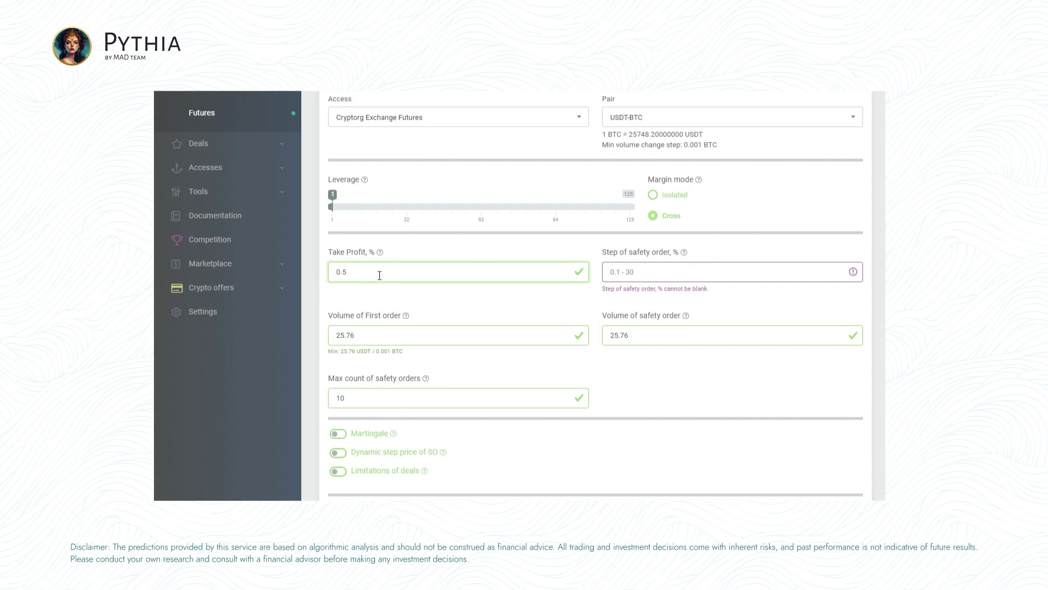
click(621, 271)
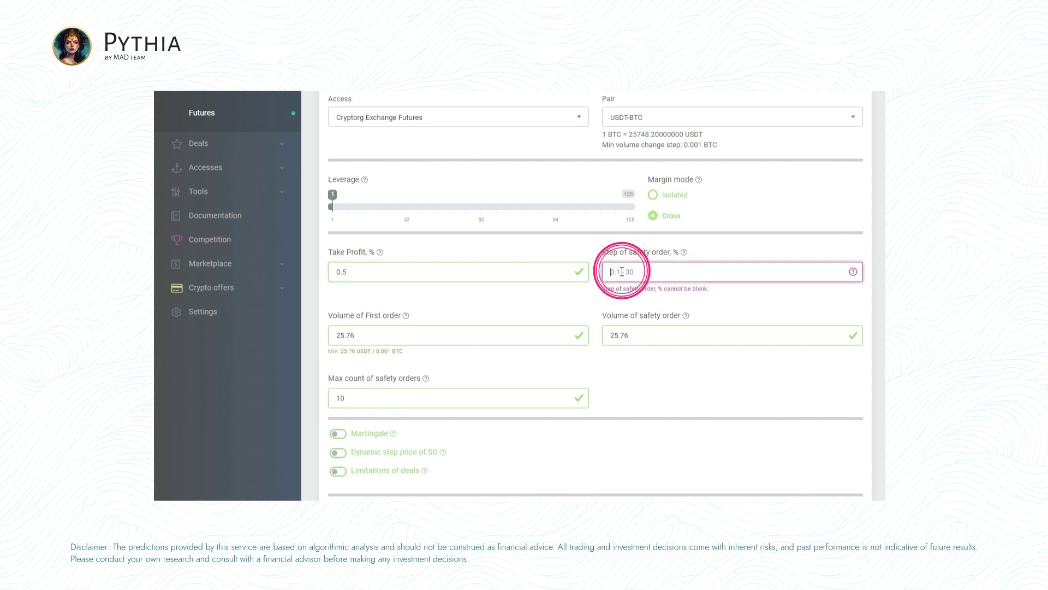
text(0.7)
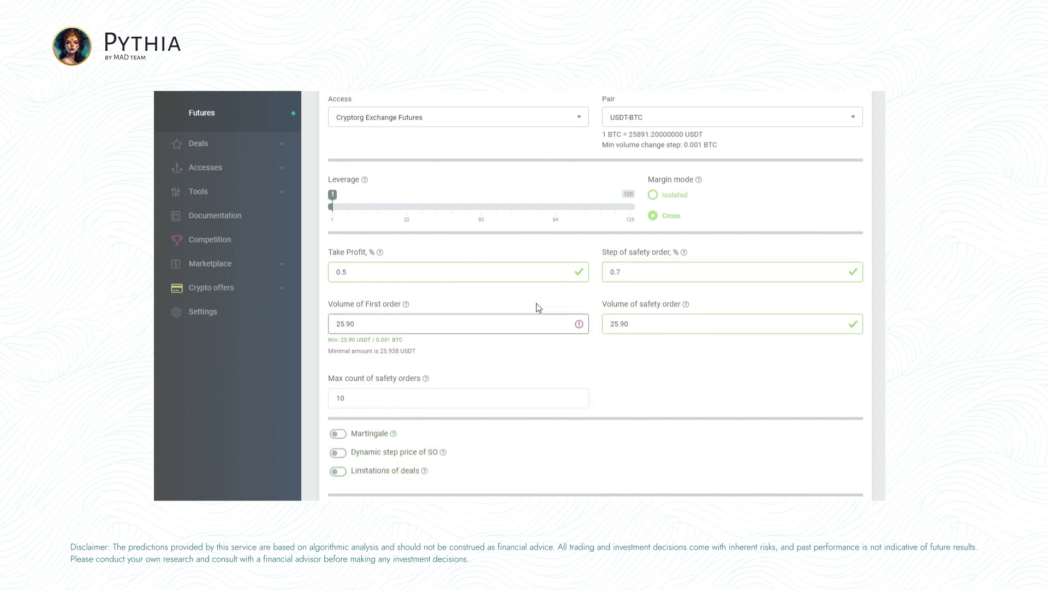
Set both the first order and safety order volumes to 26.
click(444, 325)
key(ctrl+a)
text(26)
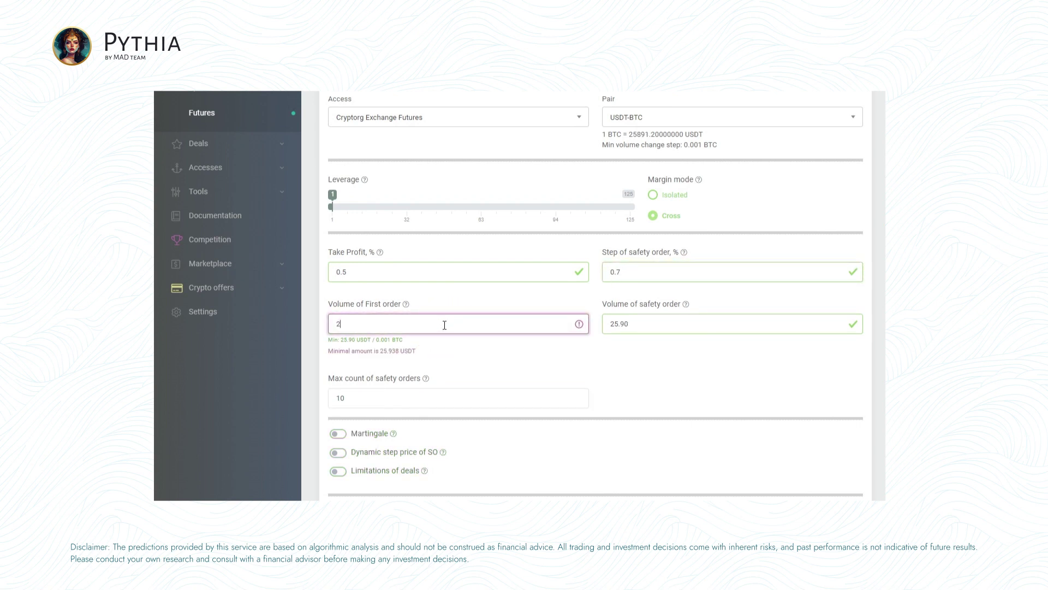
click(644, 325)
key(ctrl+a)
text(26)
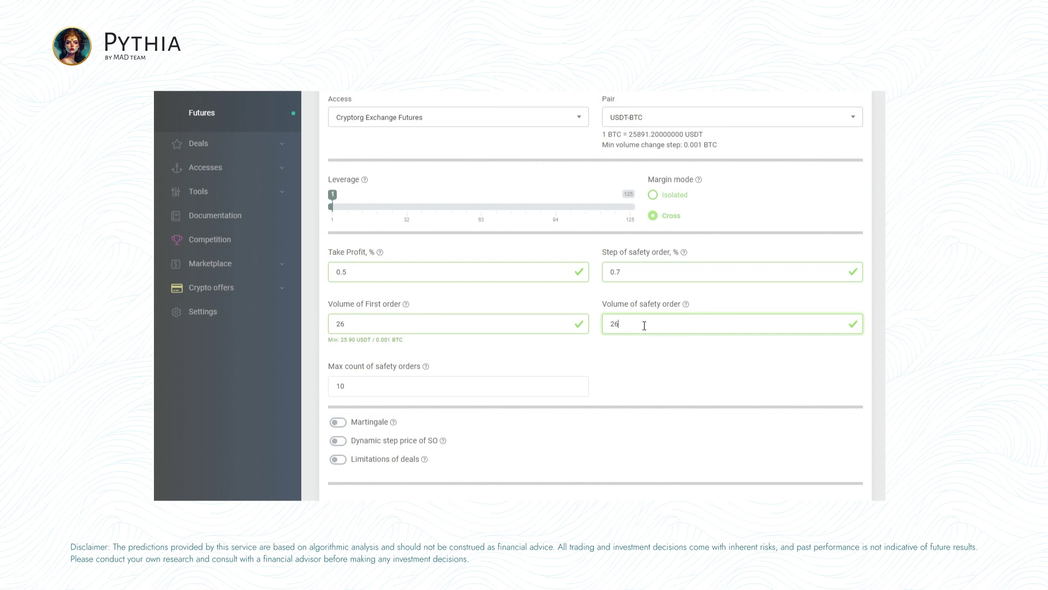
Change the max count of safety orders from 10 to 15.
click(350, 386)
key(BackSpace)
text(5)
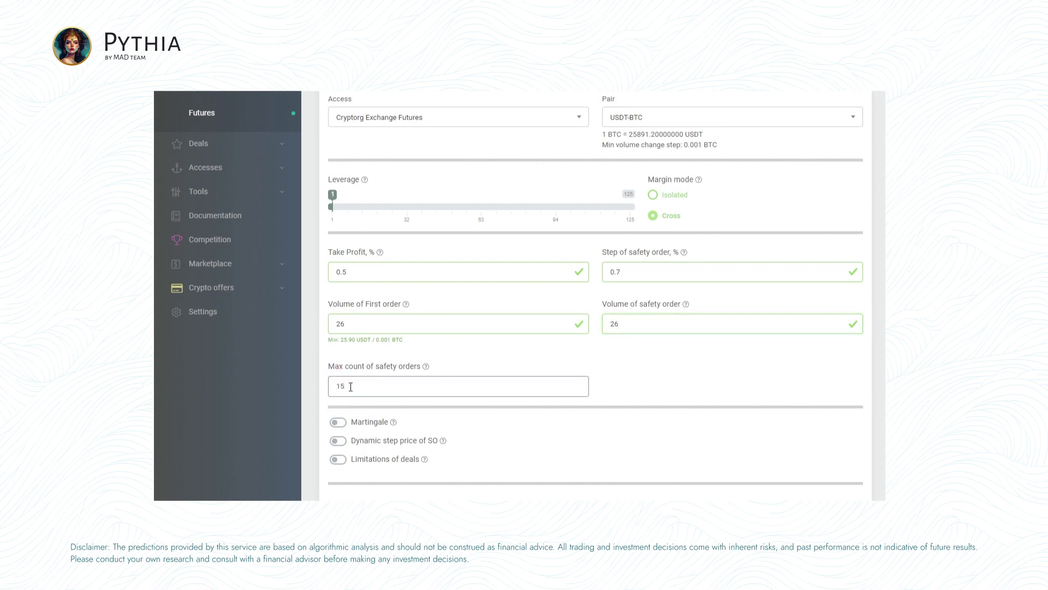
click(628, 393)
scroll(630, 390, down, 2)
scroll(630, 389, down, 2)
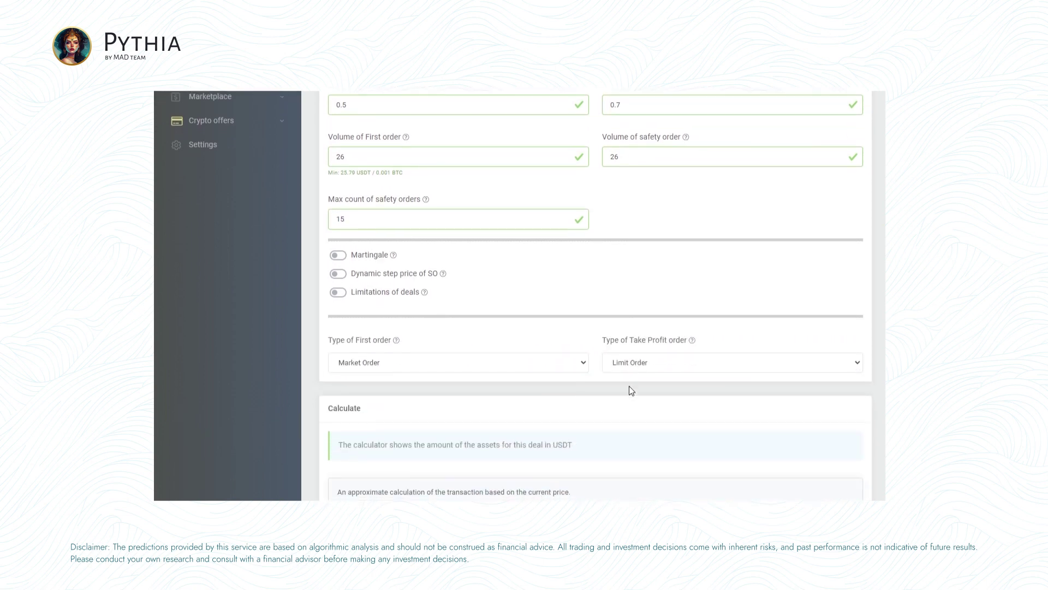
Enable Martingale at 1.24, keep Market Order as first order type, and save the bot.
click(337, 204)
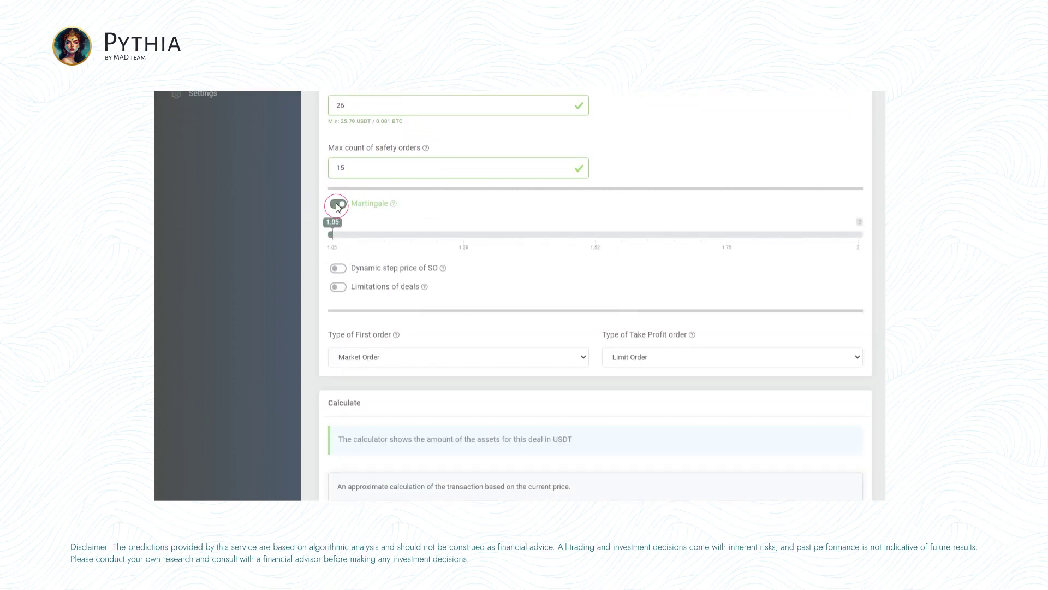
drag(332, 233, 438, 238)
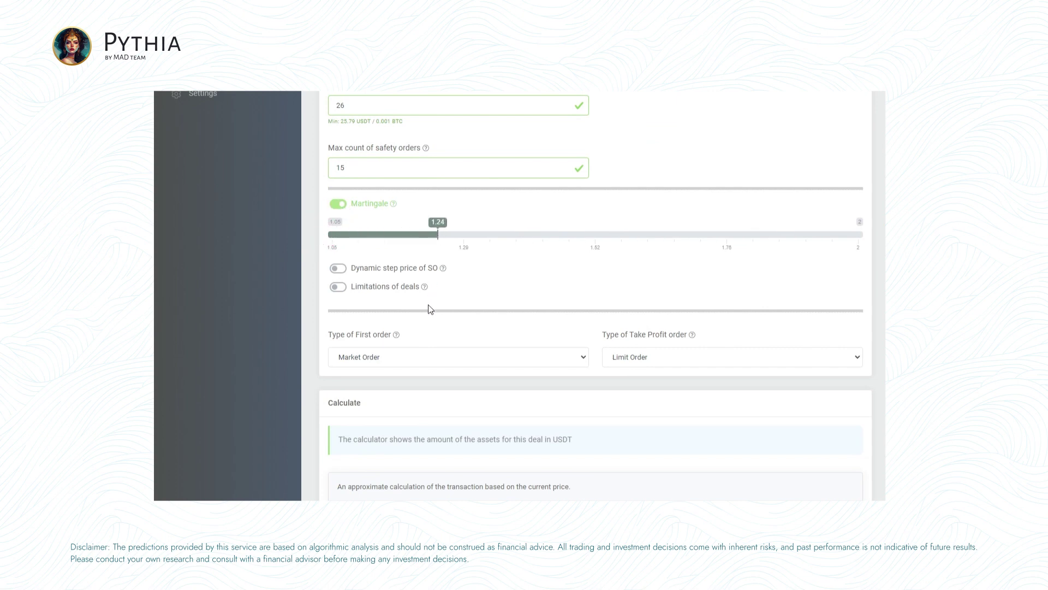
click(423, 359)
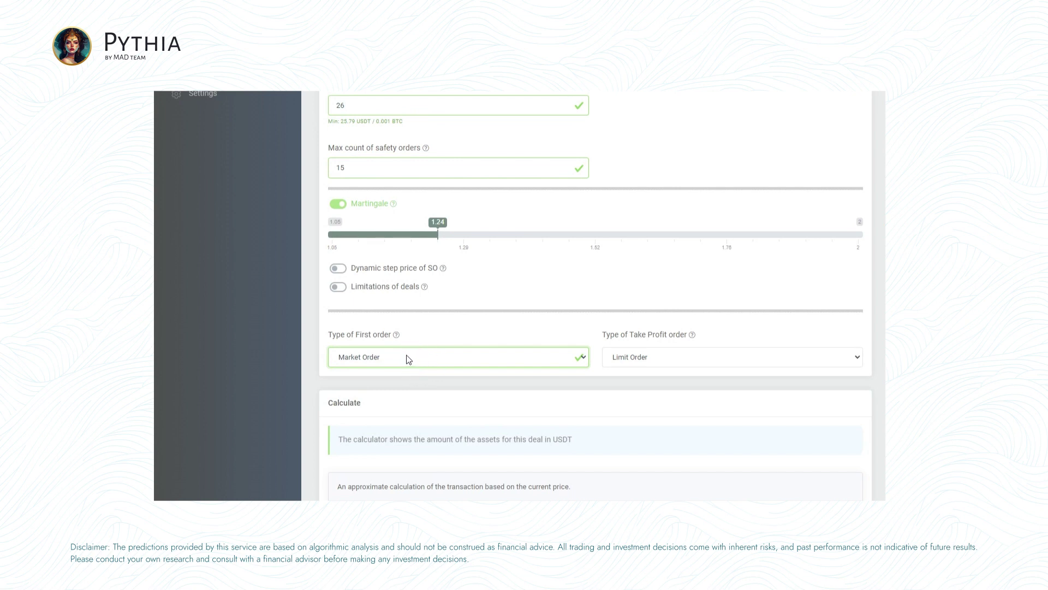
scroll(409, 358, down, 15)
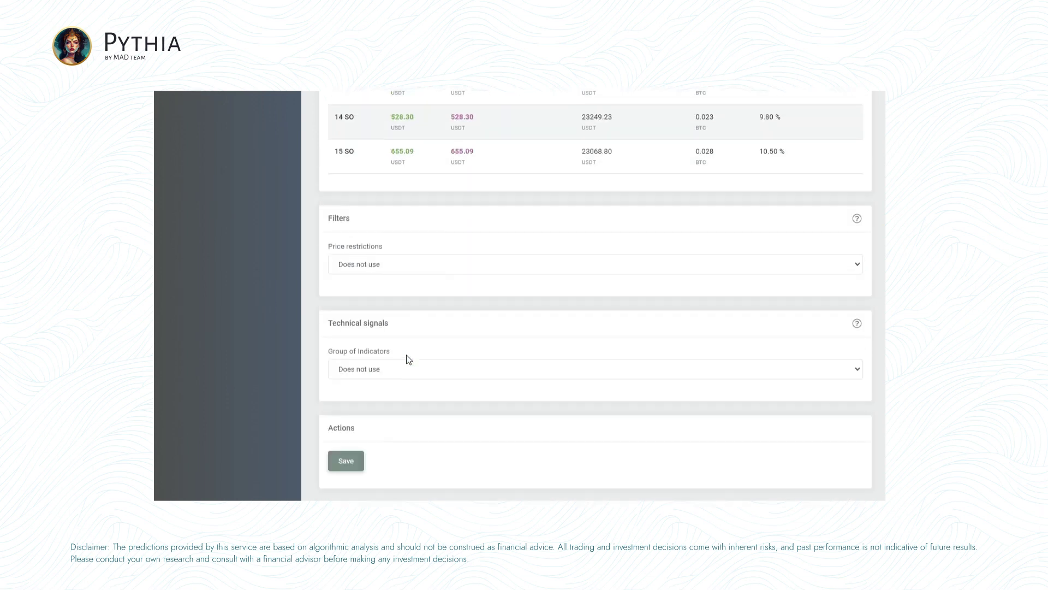
click(346, 424)
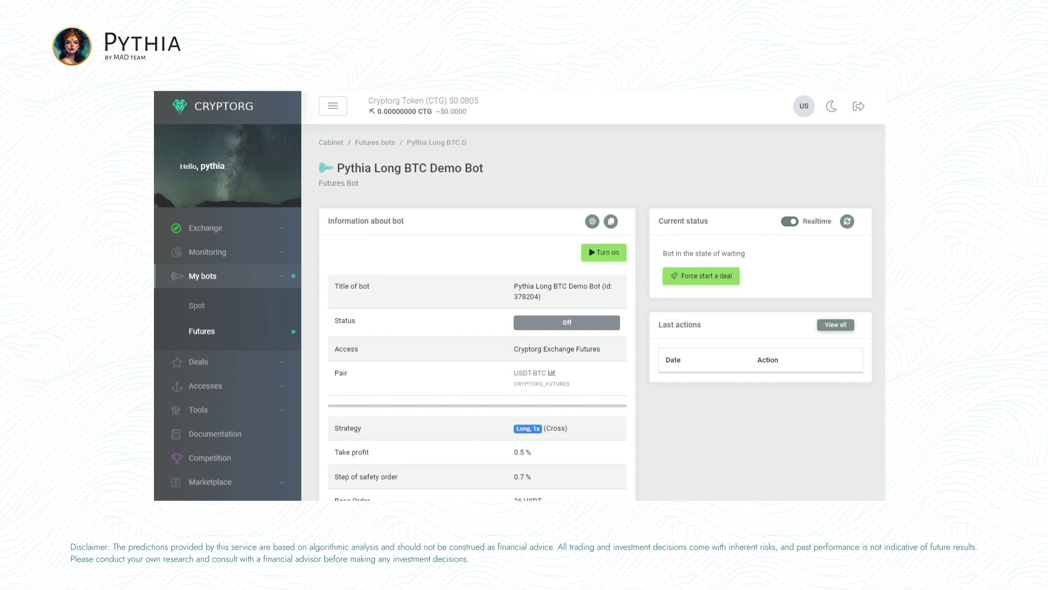
Go to the account Settings page and scroll down through its profile sections.
scroll(219, 382, down, 4)
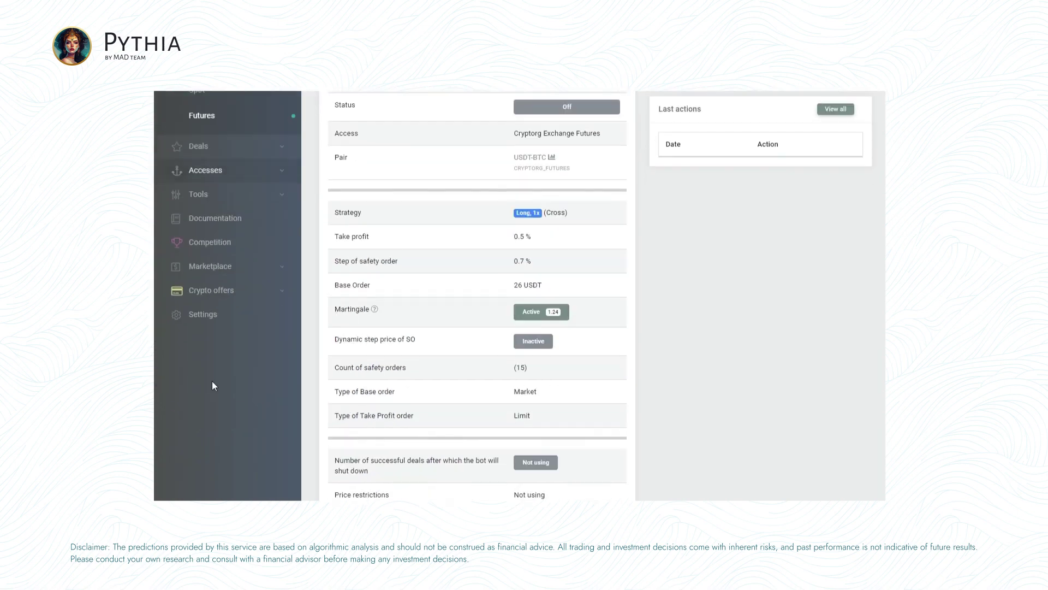
click(210, 310)
scroll(570, 307, down, 18)
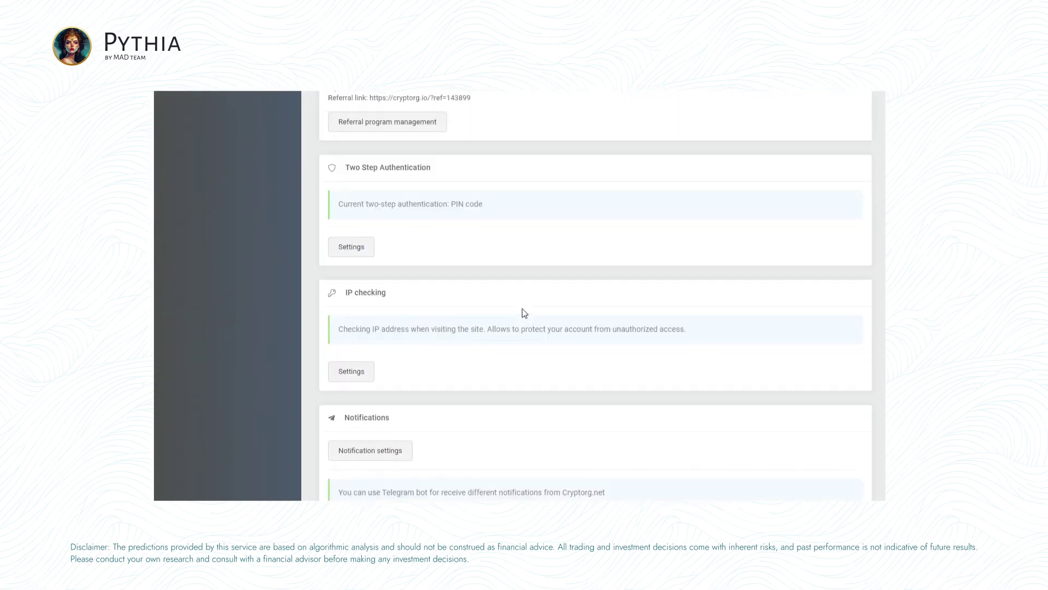
Create a futures API key labelled 'Pythia API key', verified with the PIN and e-mailed code.
click(342, 434)
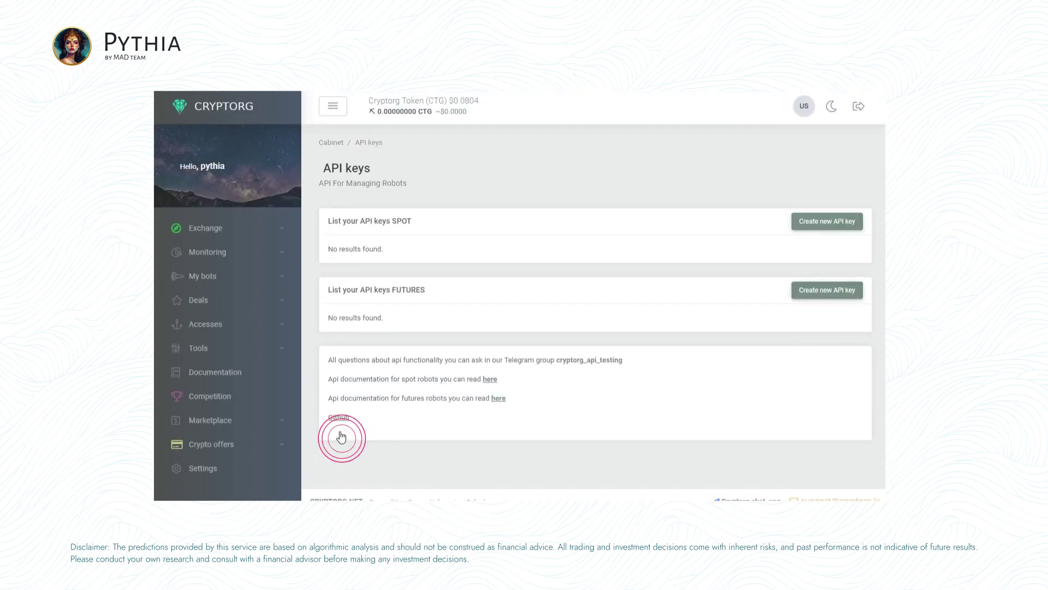
click(848, 294)
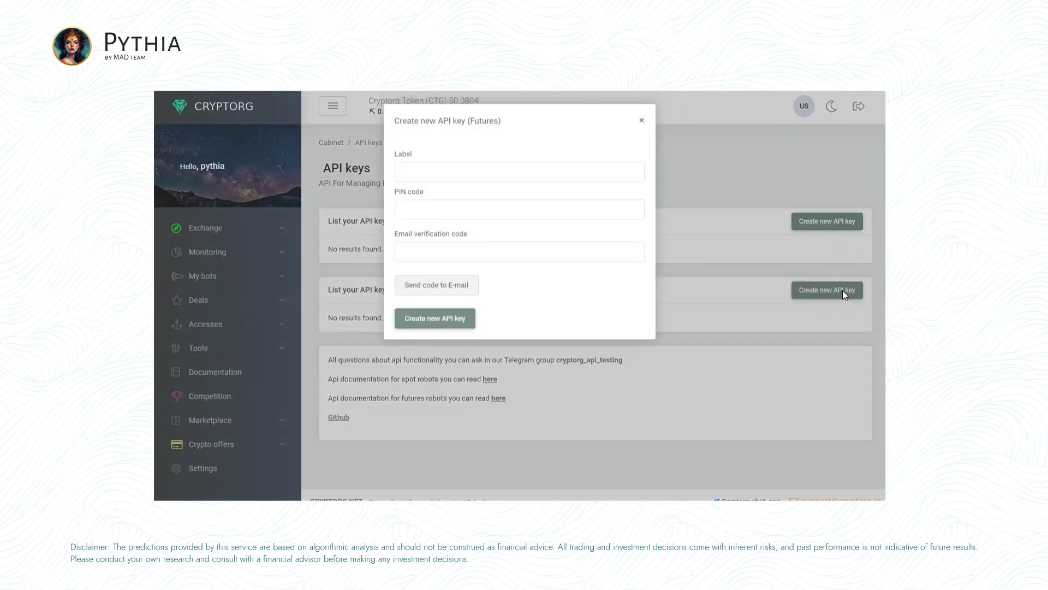
click(431, 172)
text(Pythi)
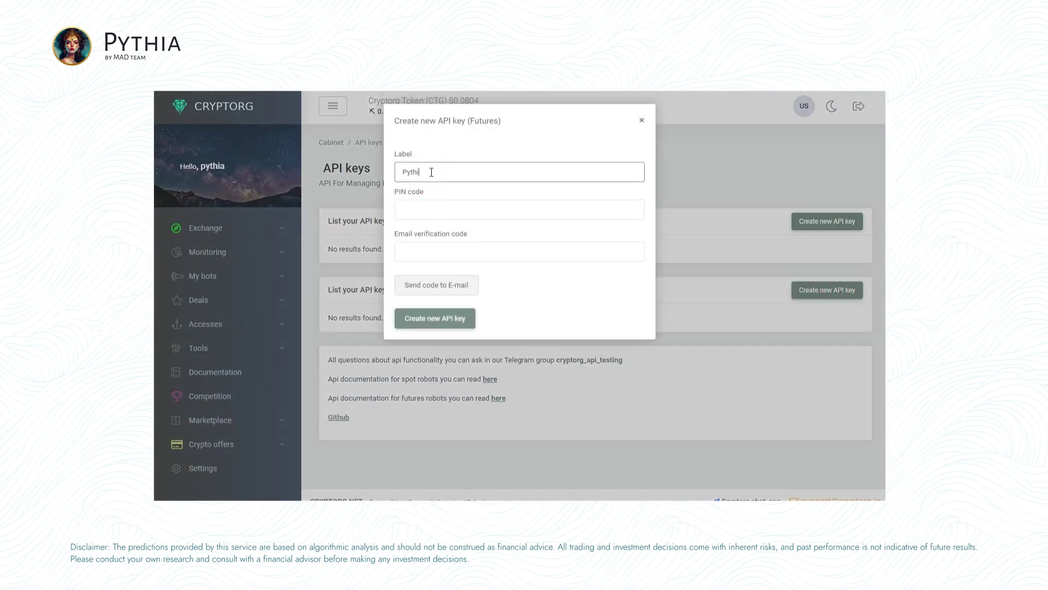
text(a API key)
click(433, 210)
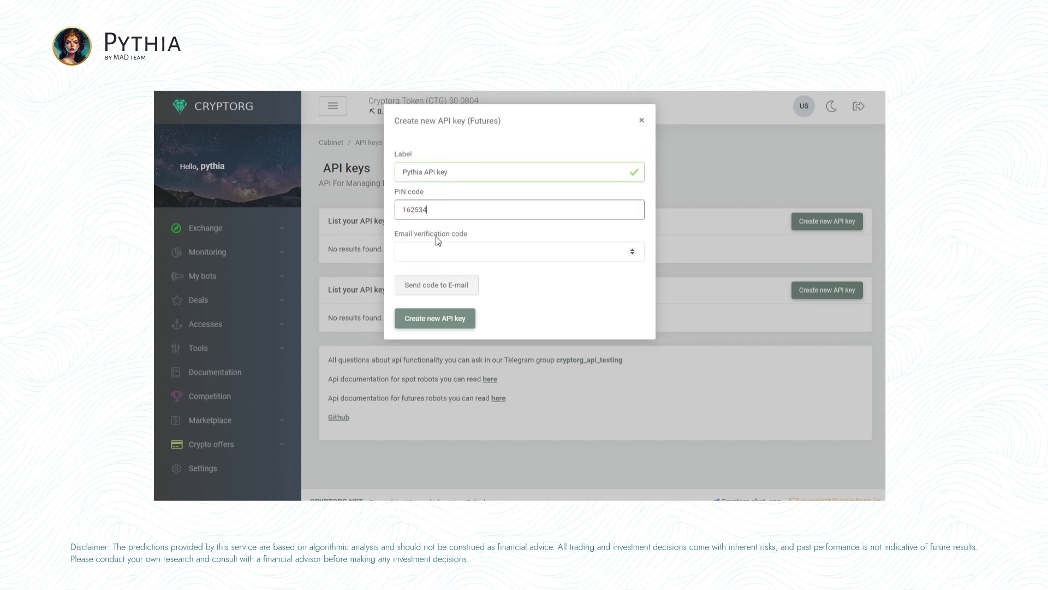
click(439, 245)
click(432, 285)
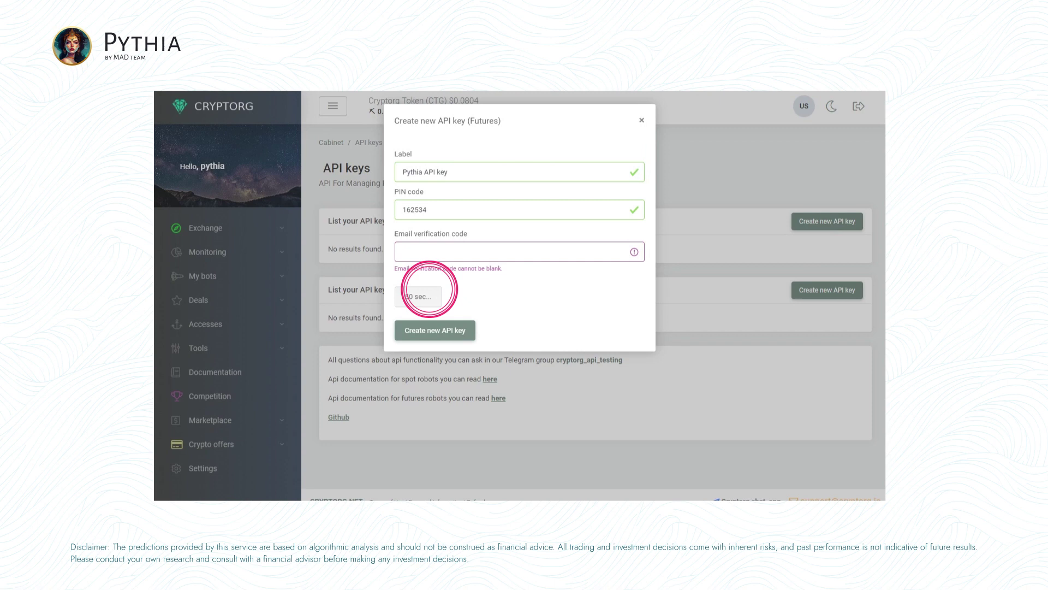
click(442, 246)
key(ctrl+v)
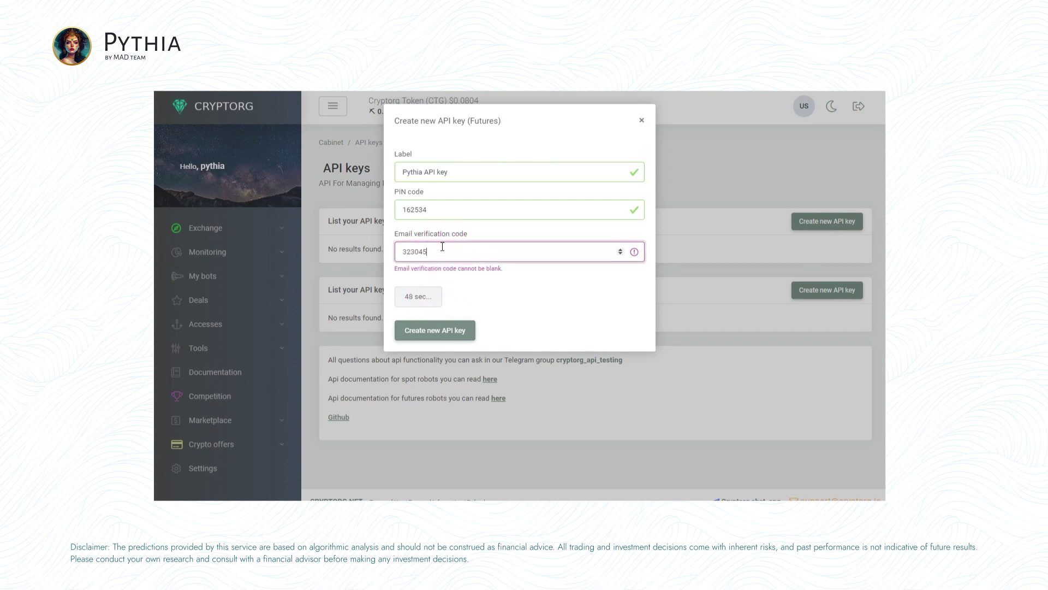
click(447, 332)
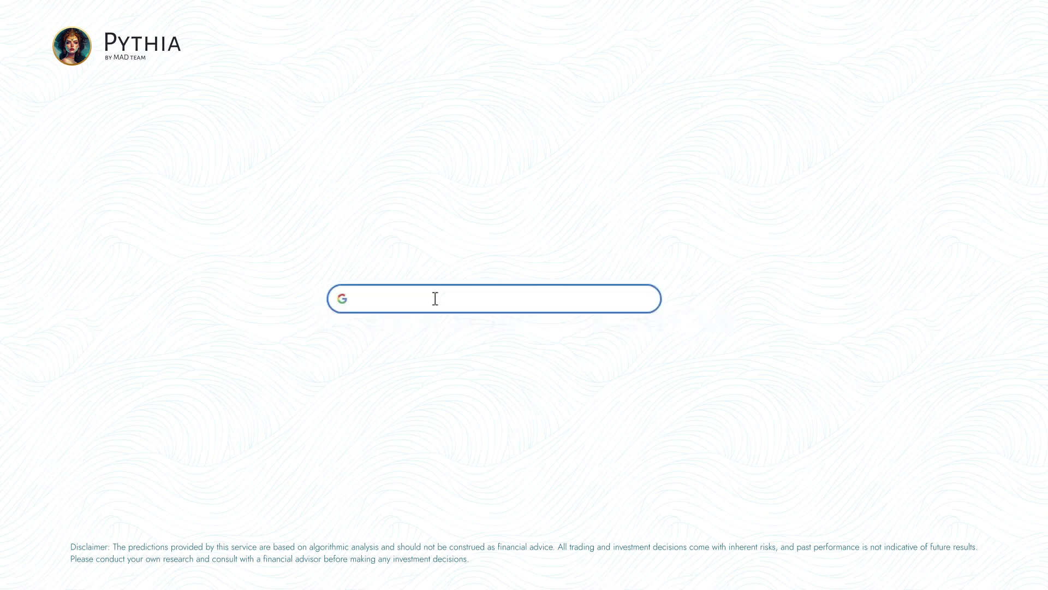
Load pythiapredicts.com in the browser.
click(435, 300)
text(pythiapredicts.com)
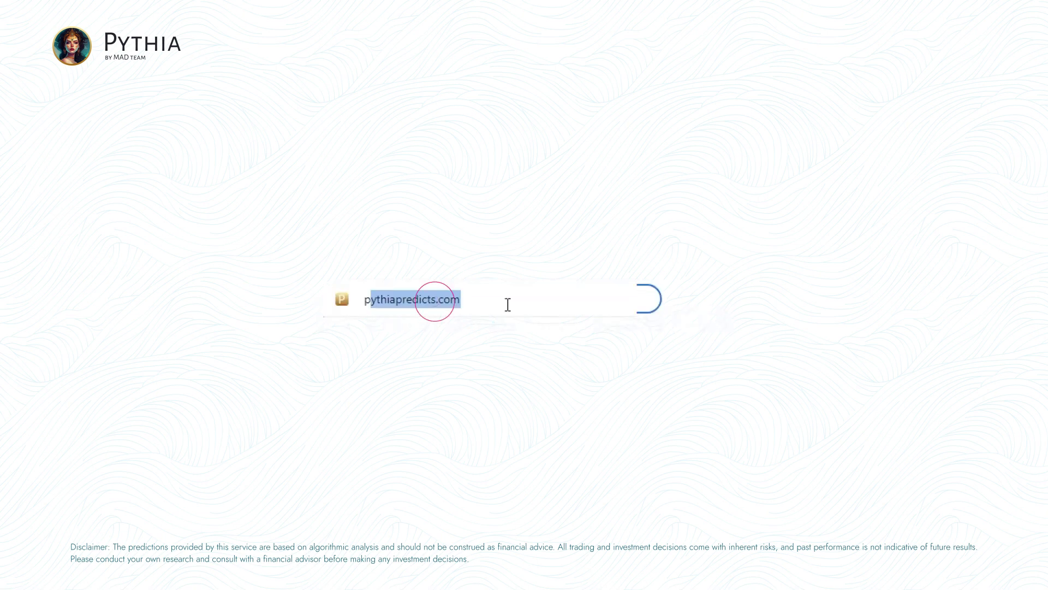
key(Return)
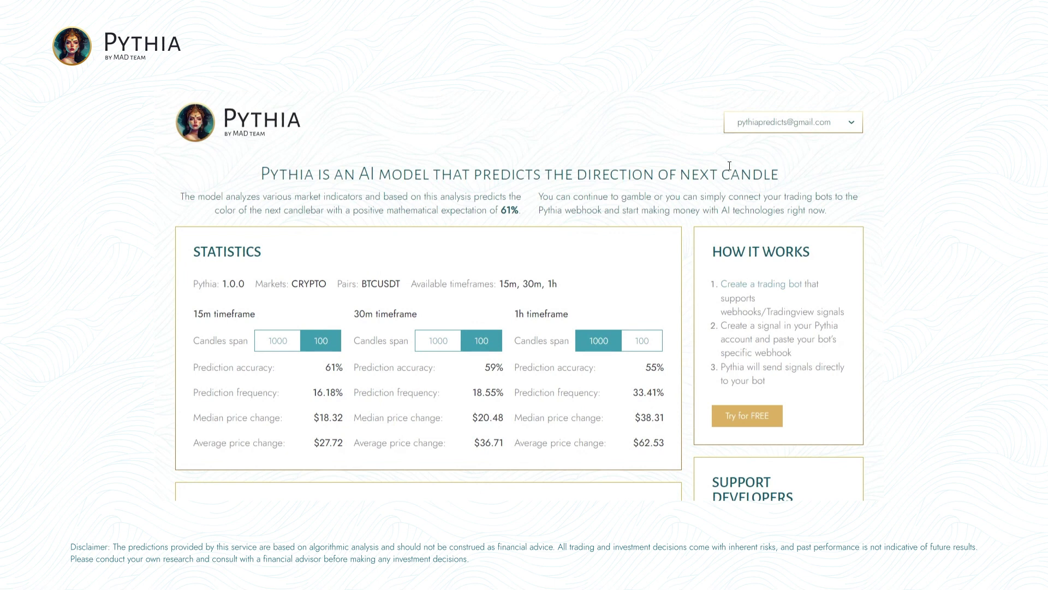
Add a new signal on My signals named 'Pythia Long BTC Demo Bot'.
click(782, 121)
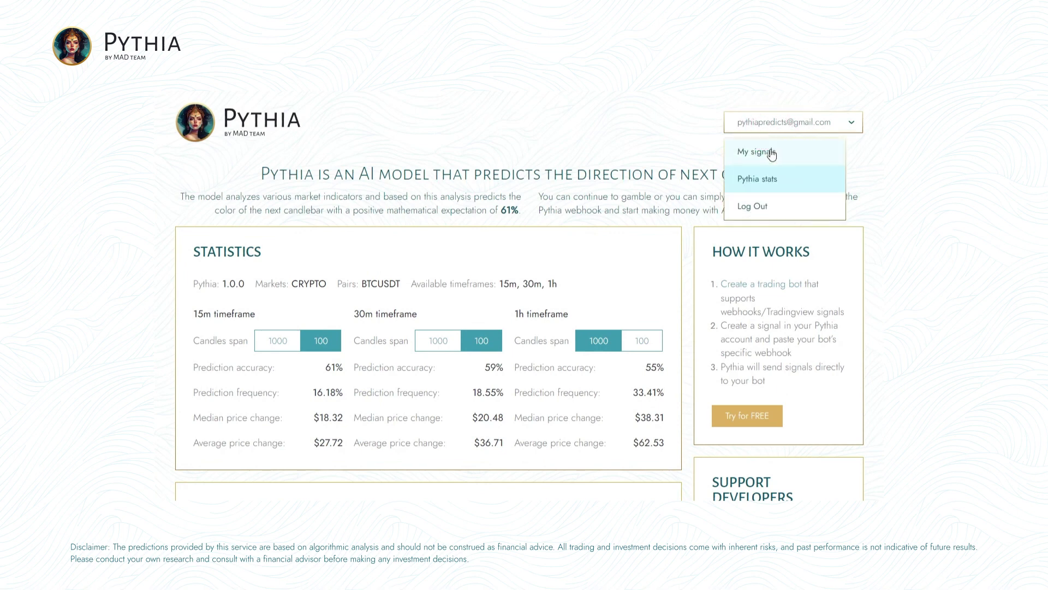
click(772, 153)
scroll(771, 149, down, 5)
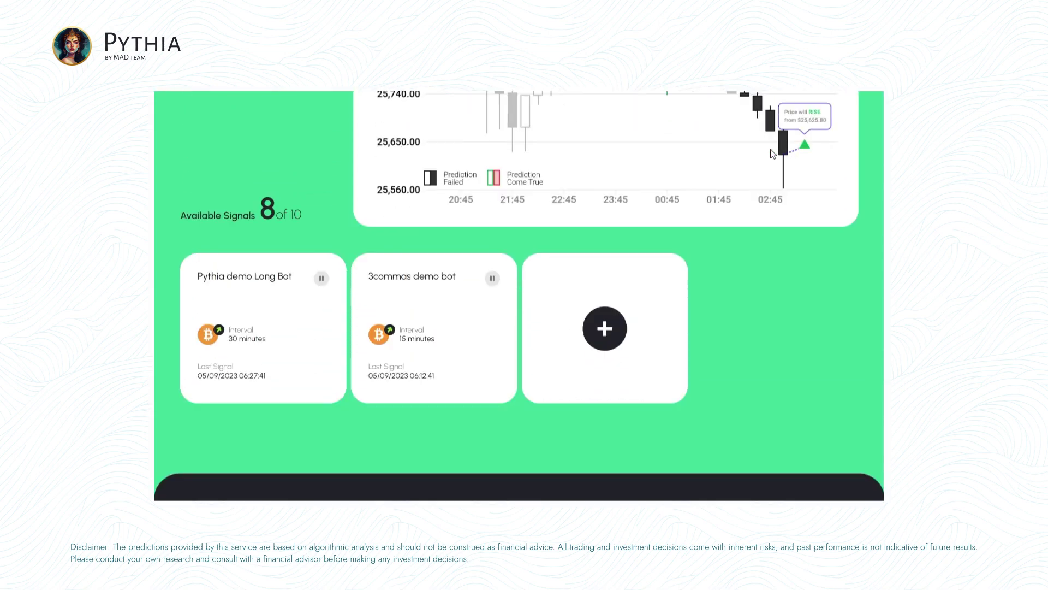
scroll(772, 152, down, 2)
click(605, 219)
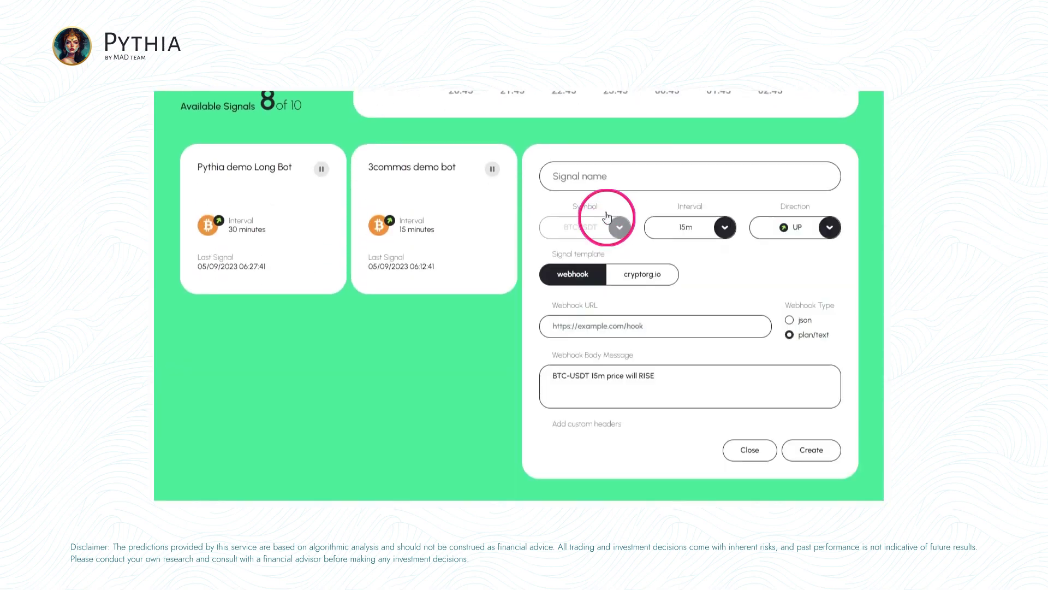
click(605, 182)
text(Pythia Long)
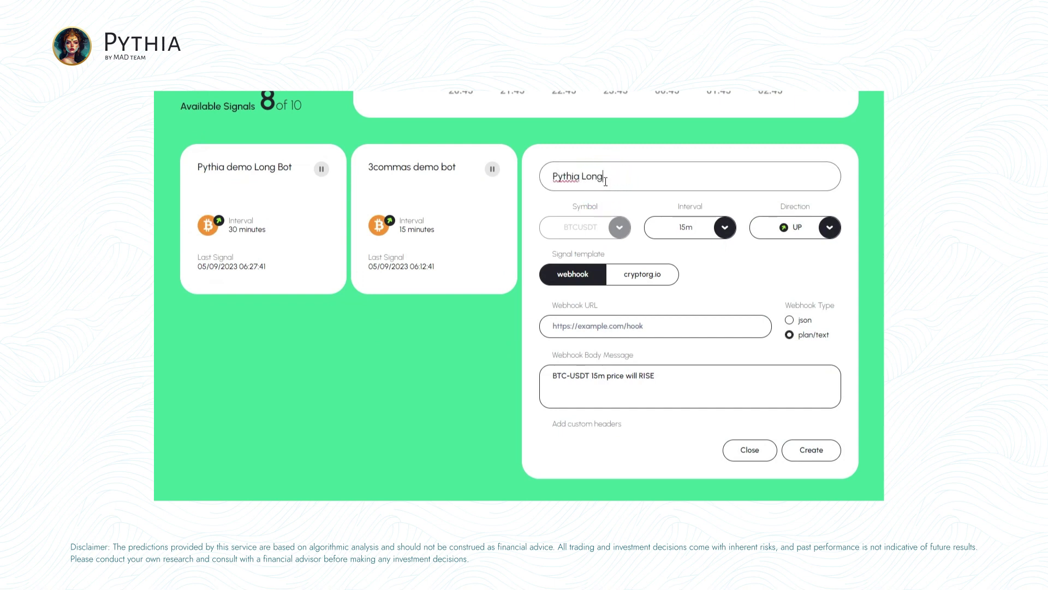
text( BTC Demo Bot)
Set the signal interval to 30m and its direction to UP.
click(724, 226)
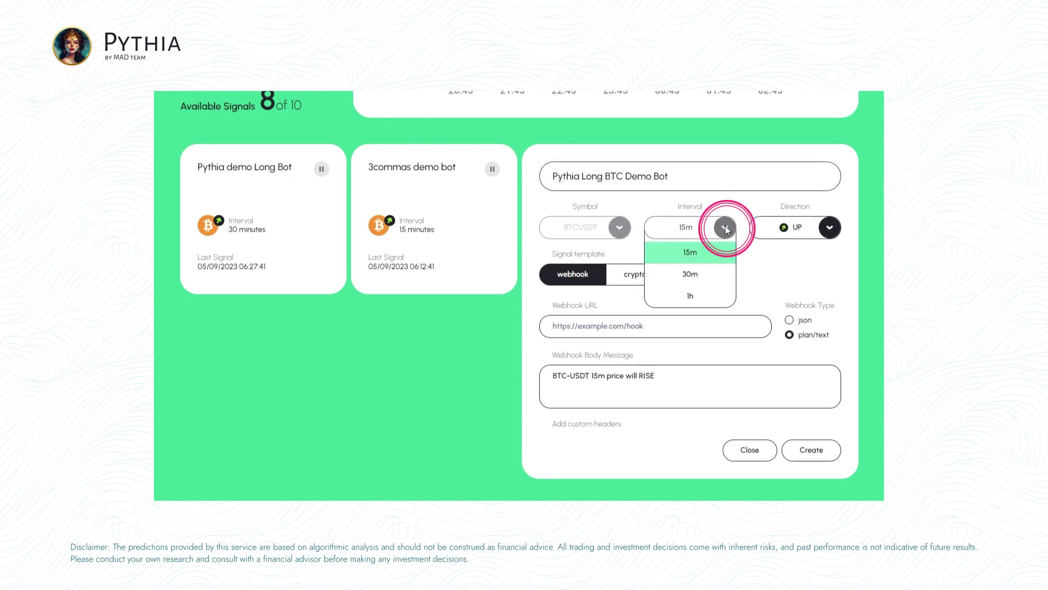
click(711, 273)
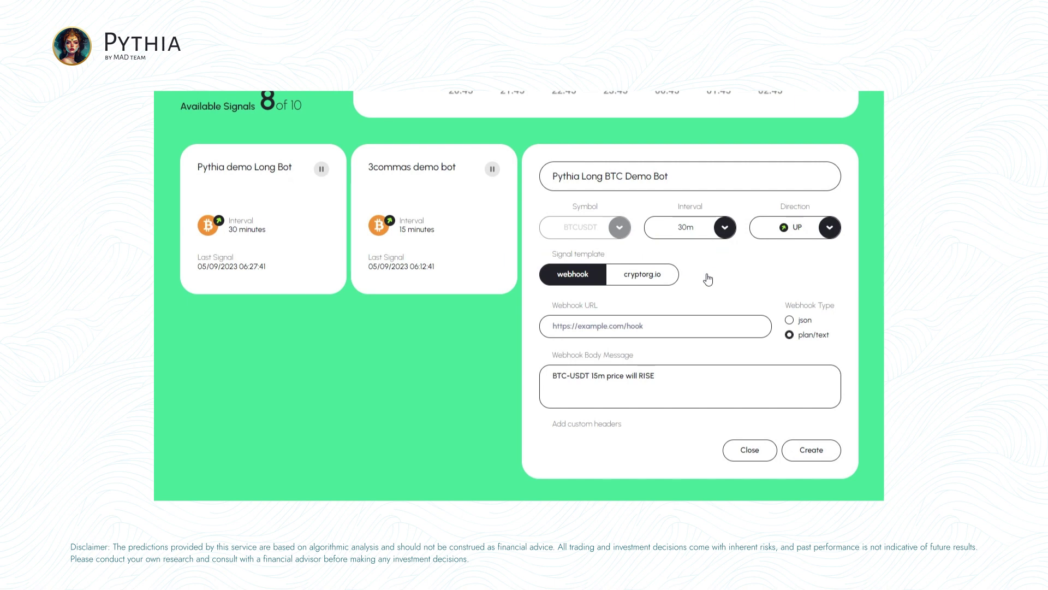
click(830, 227)
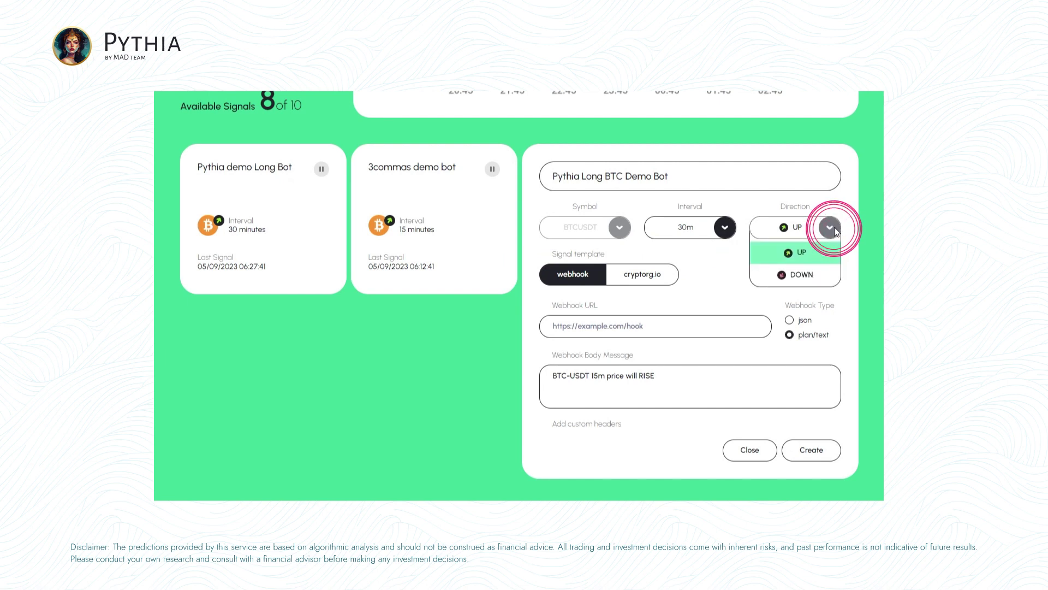
click(799, 275)
click(829, 225)
click(802, 253)
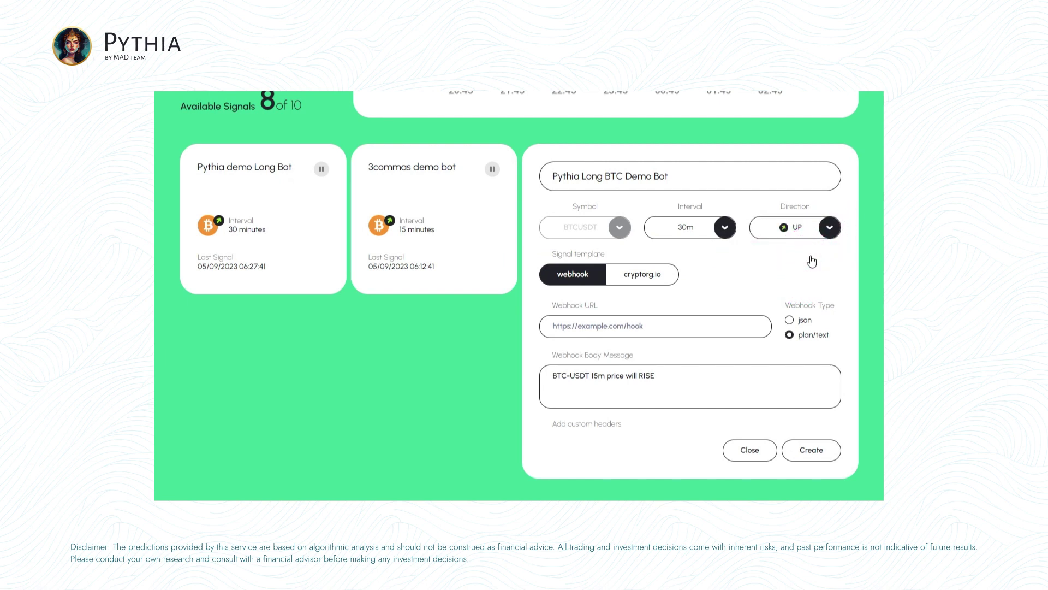
Select the cryptorg.io template and paste in the futures API key and secret.
click(636, 277)
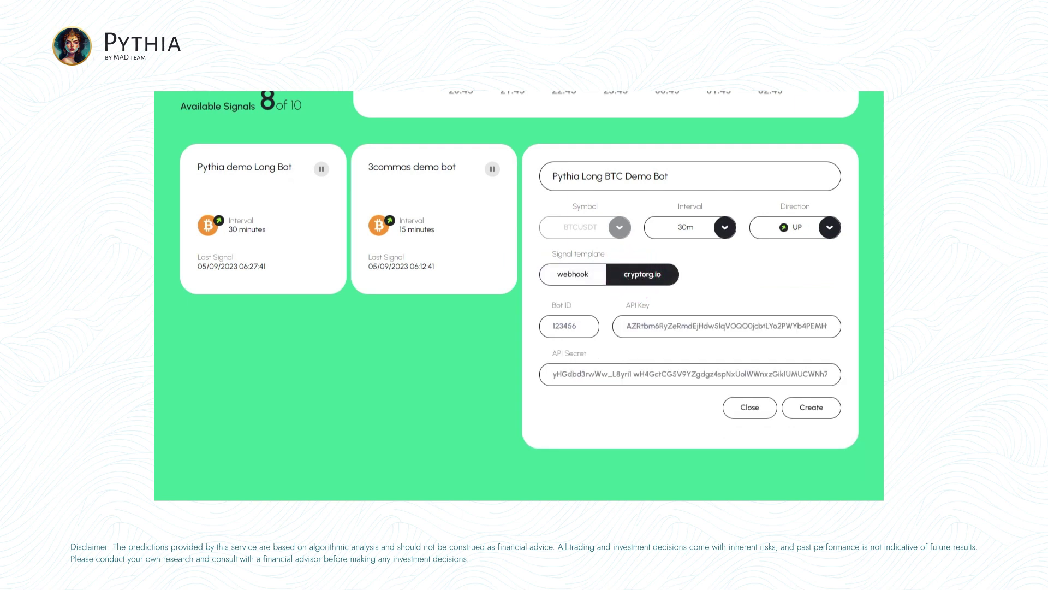
click(636, 322)
key(ctrl+v)
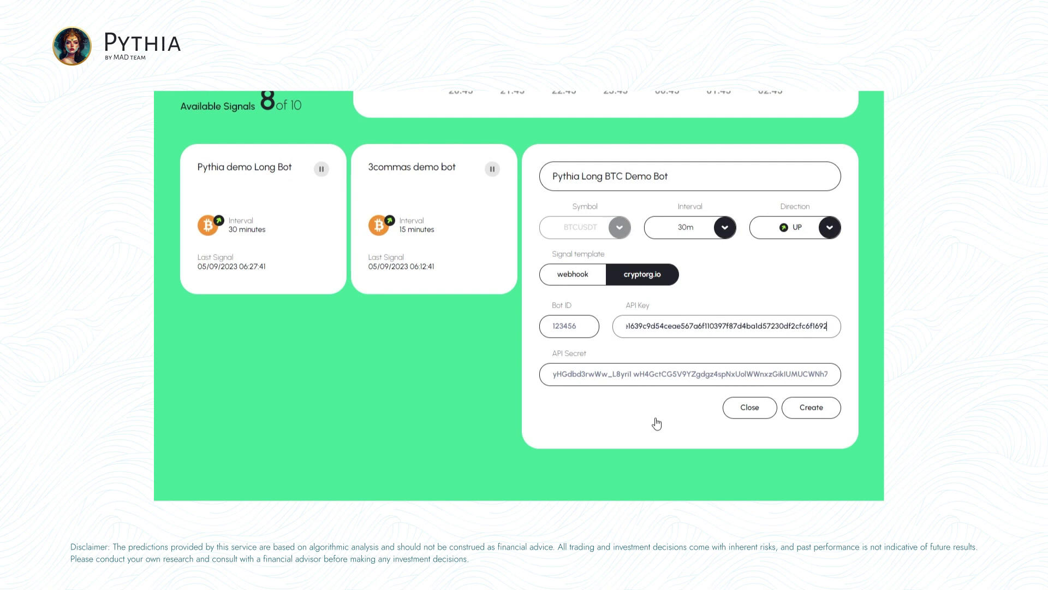
click(555, 374)
key(ctrl+v)
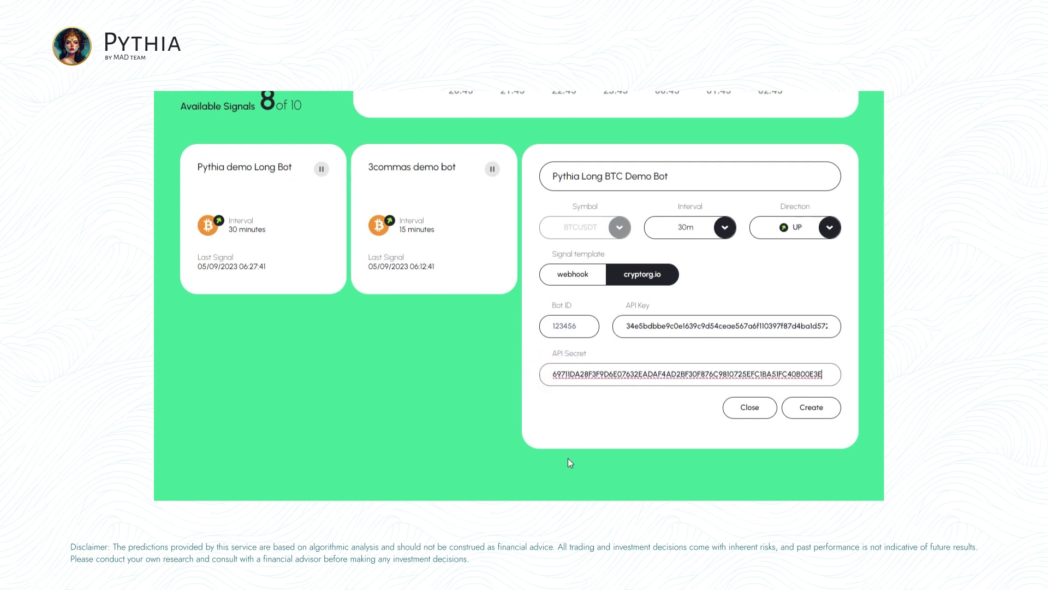
Enter Bot ID 378204 and create the signal.
drag(516, 299, 539, 300)
key(ctrl+c)
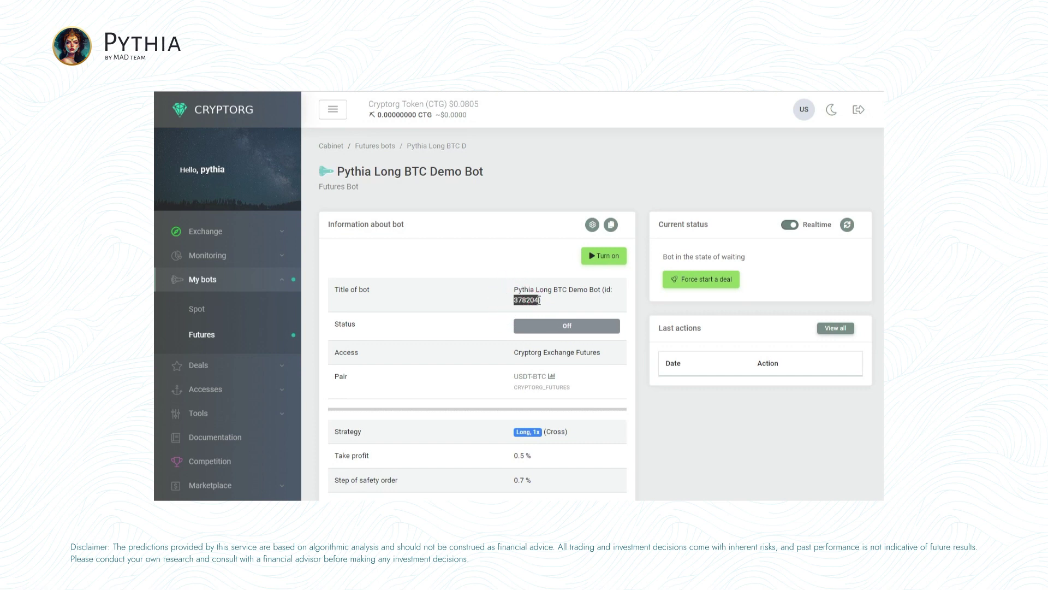
click(561, 323)
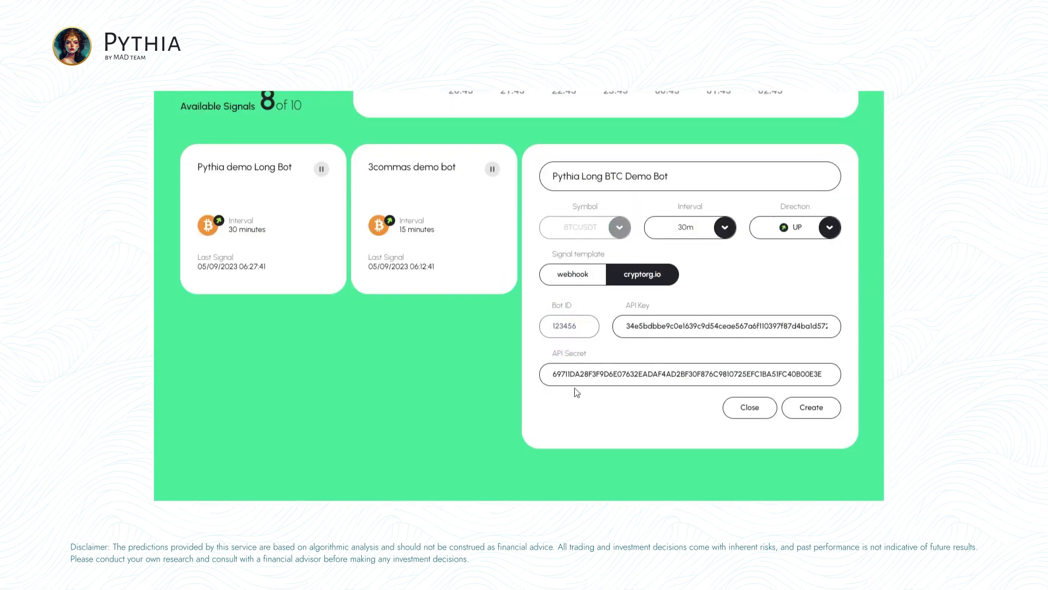
key(ctrl+v)
click(813, 408)
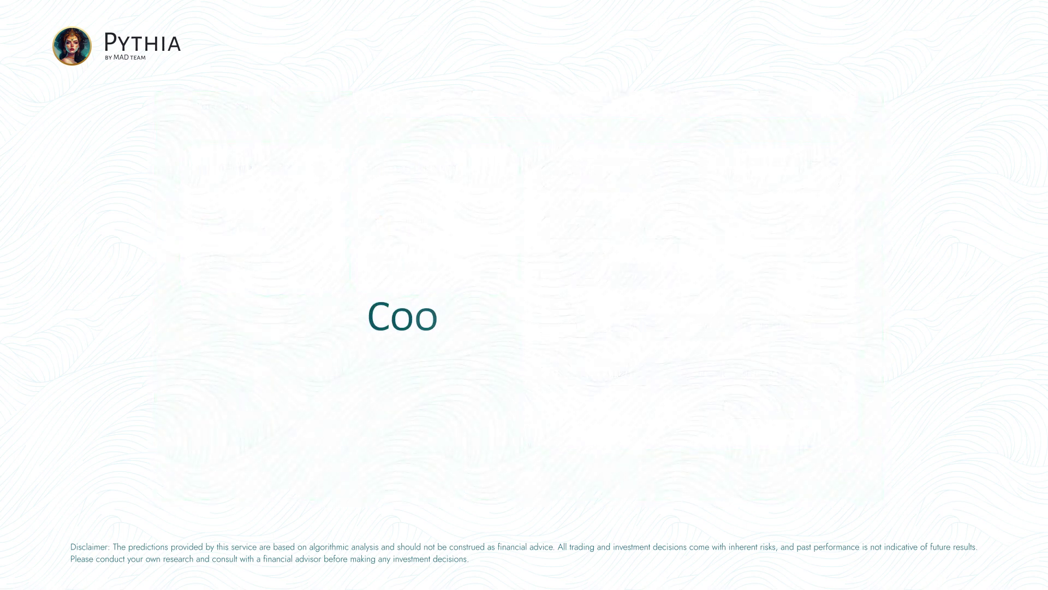